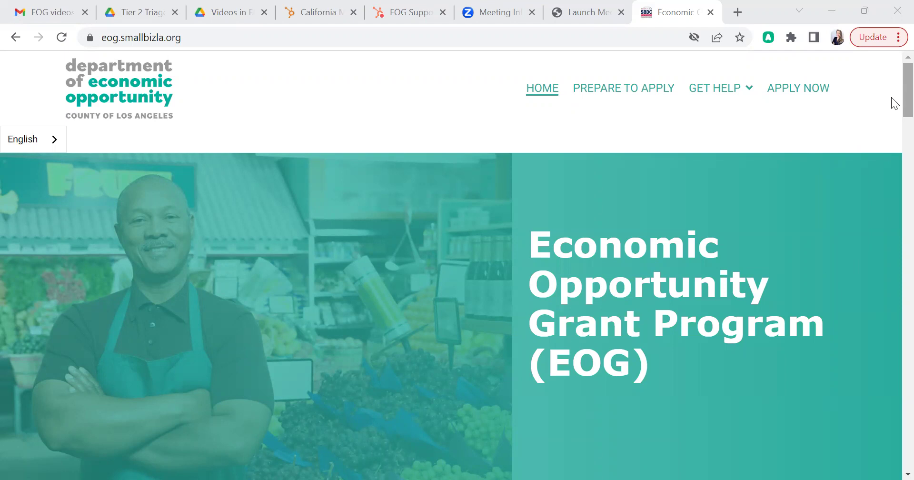
Scroll down the eog.smallbizla.org home page and follow Apply Now to the application landing page.
{"action": "scroll", "coordinate": [891, 98], "scroll_direction": "down", "scroll_amount": 5}
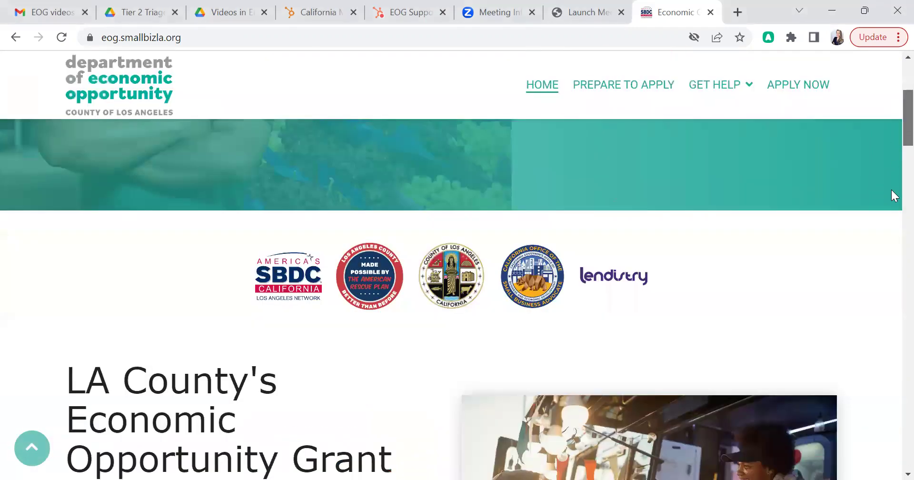
{"action": "scroll", "coordinate": [892, 214], "scroll_direction": "down", "scroll_amount": 20}
{"action": "scroll", "coordinate": [887, 298], "scroll_direction": "down", "scroll_amount": 4}
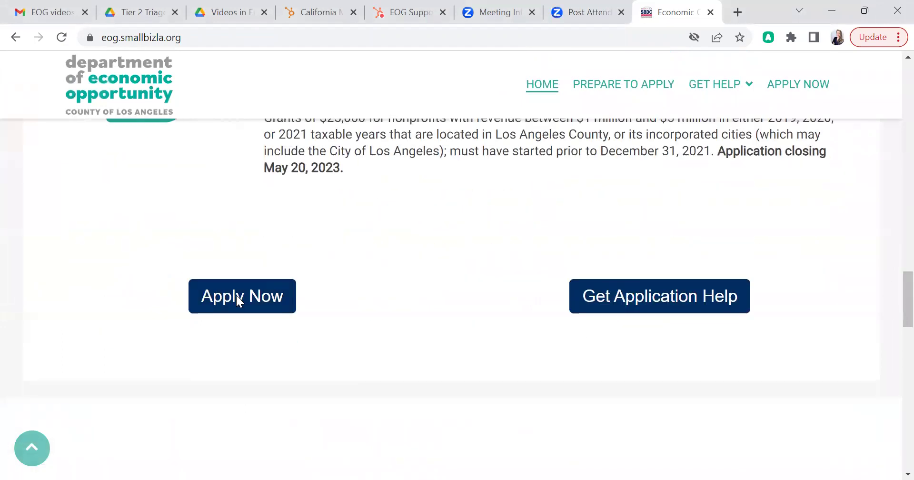
{"action": "left_click", "coordinate": [239, 299]}
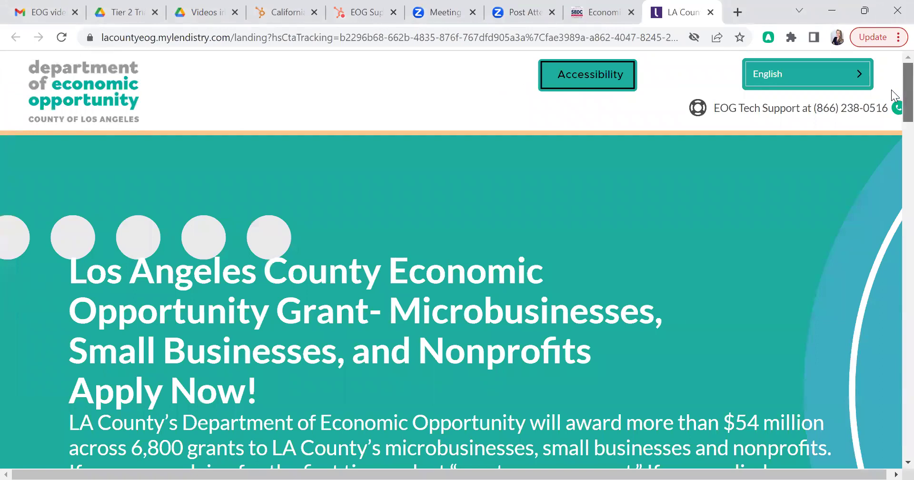
Scroll the Lendistry landing page to the Phase 1 and Phase 2 Applicant Certification download links.
{"action": "scroll", "coordinate": [893, 122], "scroll_direction": "down", "scroll_amount": 10}
{"action": "scroll", "coordinate": [891, 178], "scroll_direction": "down", "scroll_amount": 8}
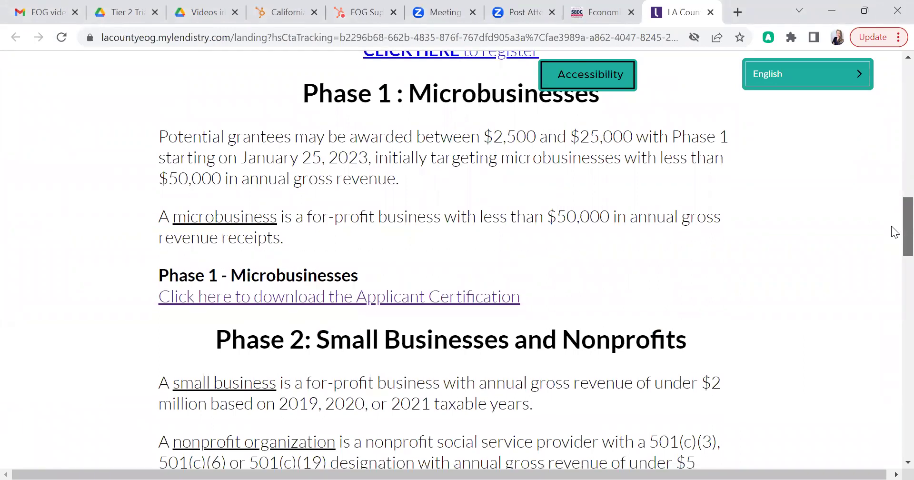
{"action": "scroll", "coordinate": [895, 231], "scroll_direction": "down", "scroll_amount": 1}
{"action": "scroll", "coordinate": [895, 231], "scroll_direction": "up", "scroll_amount": 1}
{"action": "scroll", "coordinate": [895, 231], "scroll_direction": "down", "scroll_amount": 1}
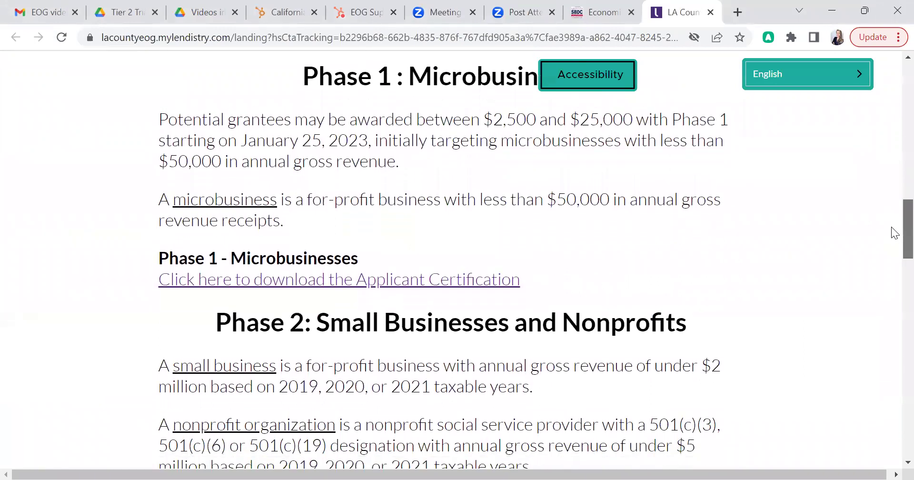
{"action": "scroll", "coordinate": [895, 232], "scroll_direction": "up", "scroll_amount": 1}
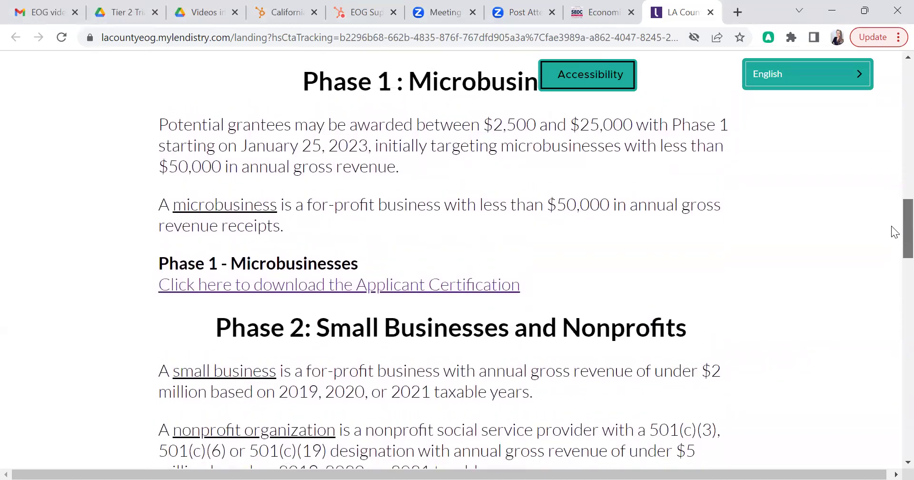
{"action": "scroll", "coordinate": [895, 232], "scroll_direction": "down", "scroll_amount": 3}
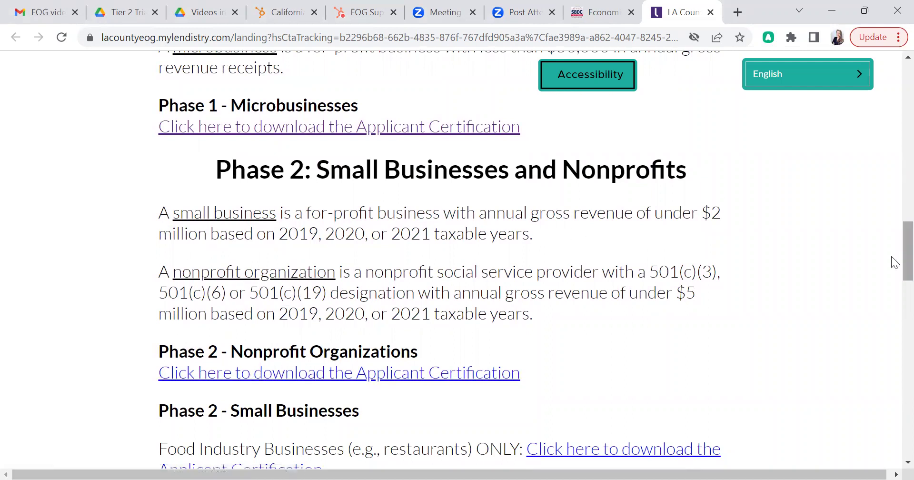
{"action": "scroll", "coordinate": [895, 253], "scroll_direction": "up", "scroll_amount": 4}
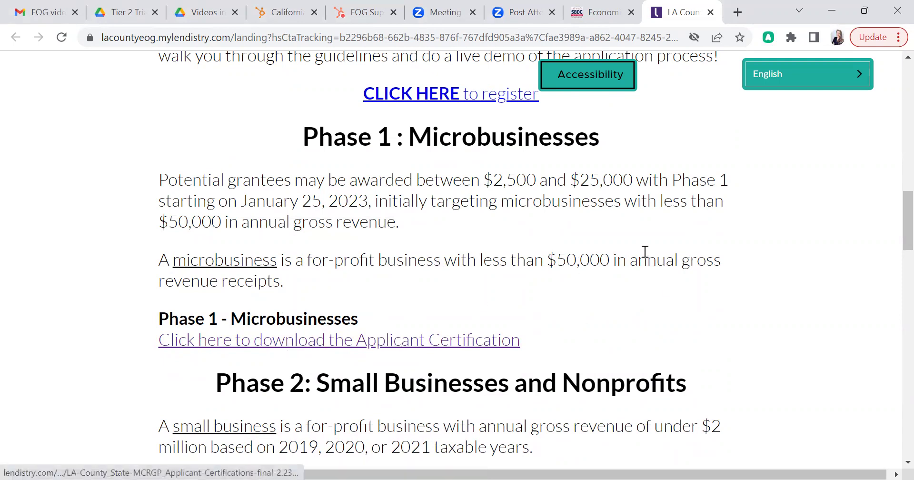
Scroll to Phase 2 Small Businesses and download the All Other Businesses Applicant Certification PDF.
{"action": "left_click_drag", "start_coordinate": [893, 199], "coordinate": [893, 238]}
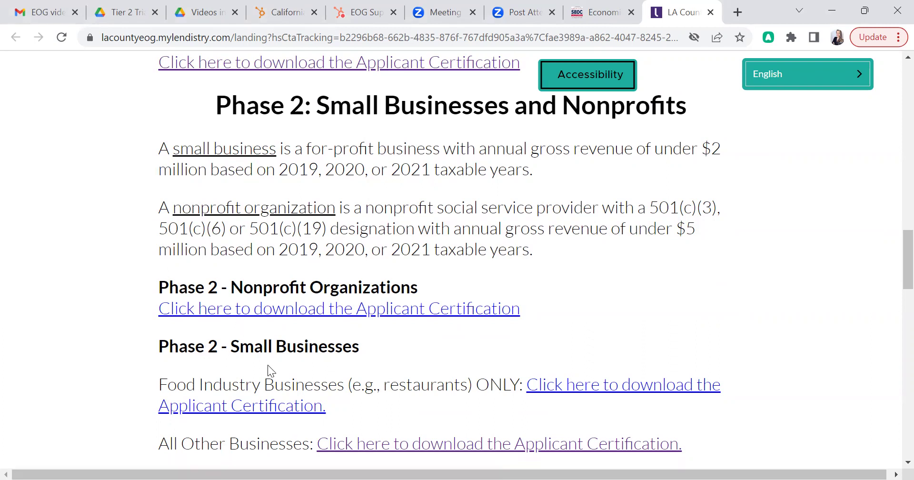
{"action": "scroll", "coordinate": [894, 283], "scroll_direction": "down", "scroll_amount": 1}
{"action": "scroll", "coordinate": [893, 285], "scroll_direction": "down", "scroll_amount": 1}
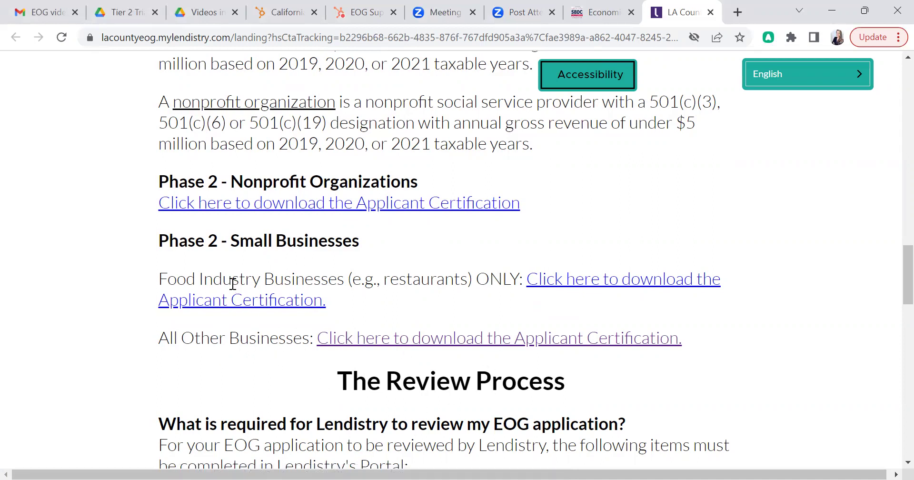
{"action": "left_click", "coordinate": [398, 347]}
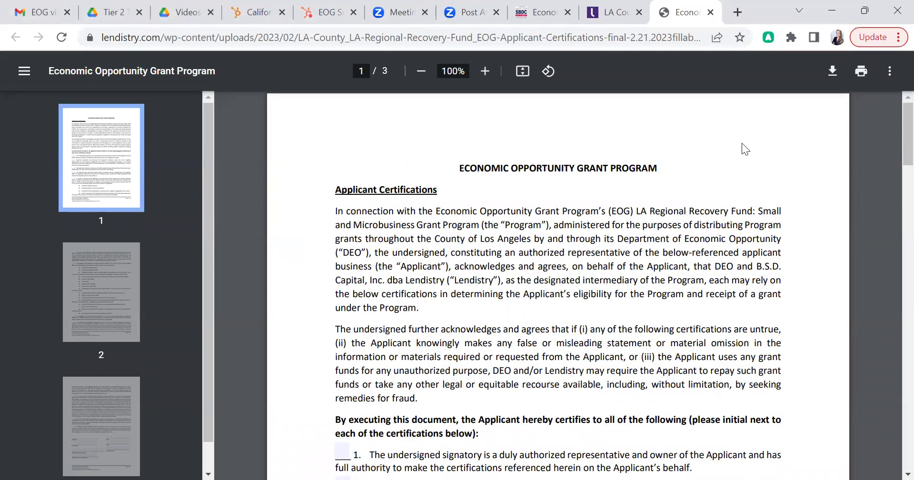
{"action": "scroll", "coordinate": [891, 129], "scroll_direction": "down", "scroll_amount": 2}
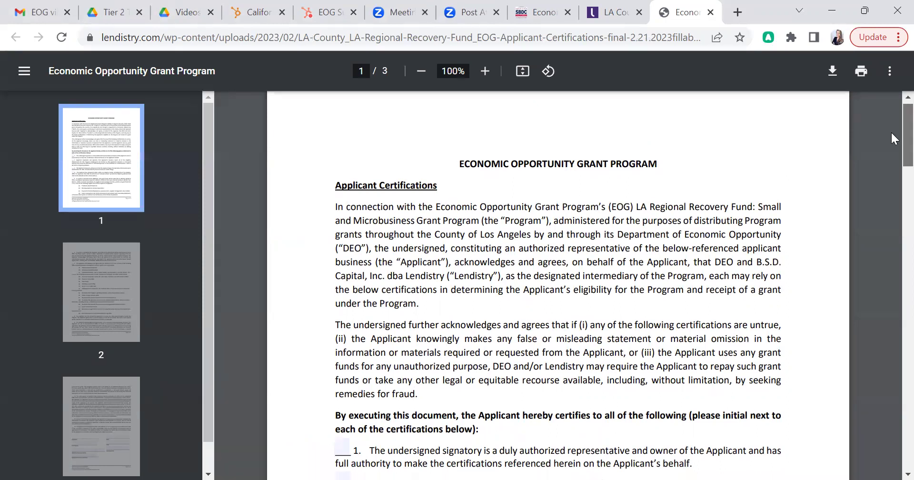
{"action": "scroll", "coordinate": [890, 152], "scroll_direction": "down", "scroll_amount": 3}
{"action": "left_click", "coordinate": [343, 238]}
{"action": "type", "text": "L"}
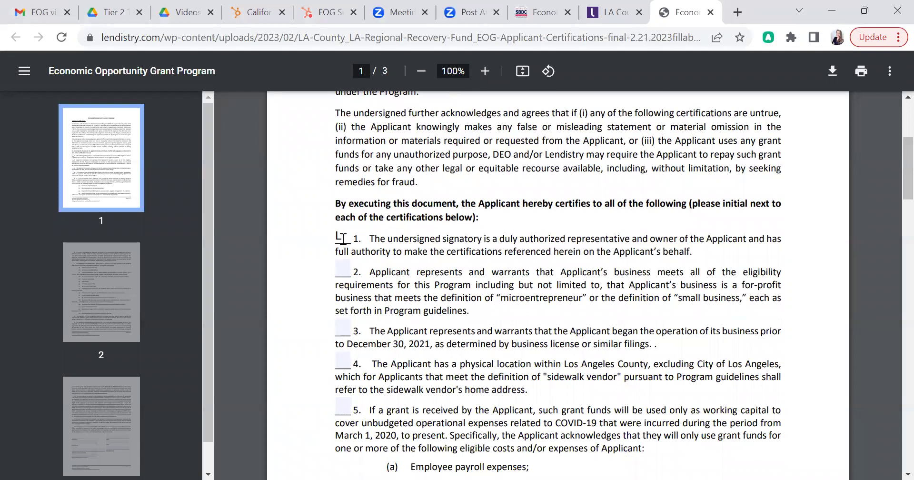
{"action": "type", "text": "M"}
{"action": "key", "text": "BackSpace"}
{"action": "key", "text": "BackSpace"}
{"action": "mouse_move", "coordinate": [890, 170]}
{"action": "left_mouse_down"}
{"action": "mouse_move", "coordinate": [890, 333]}
{"action": "mouse_move", "coordinate": [891, 159]}
{"action": "left_mouse_up"}
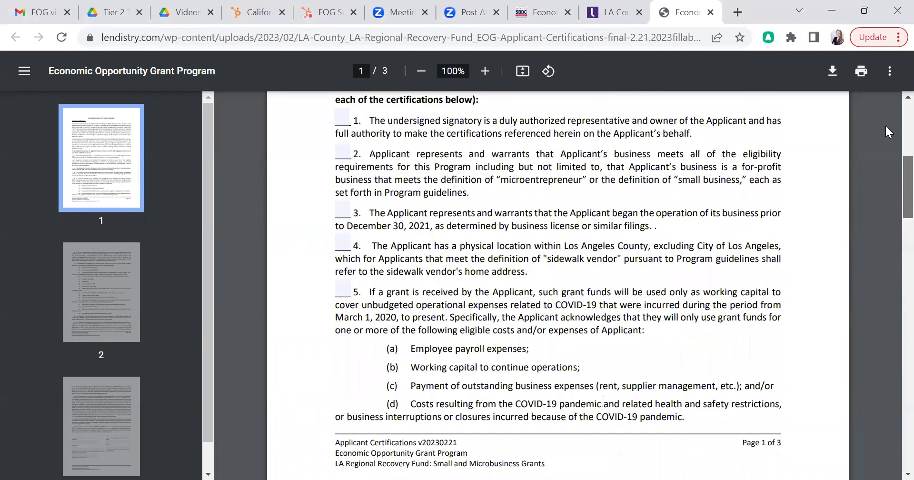
{"action": "scroll", "coordinate": [582, 157], "scroll_direction": "up", "scroll_amount": 5}
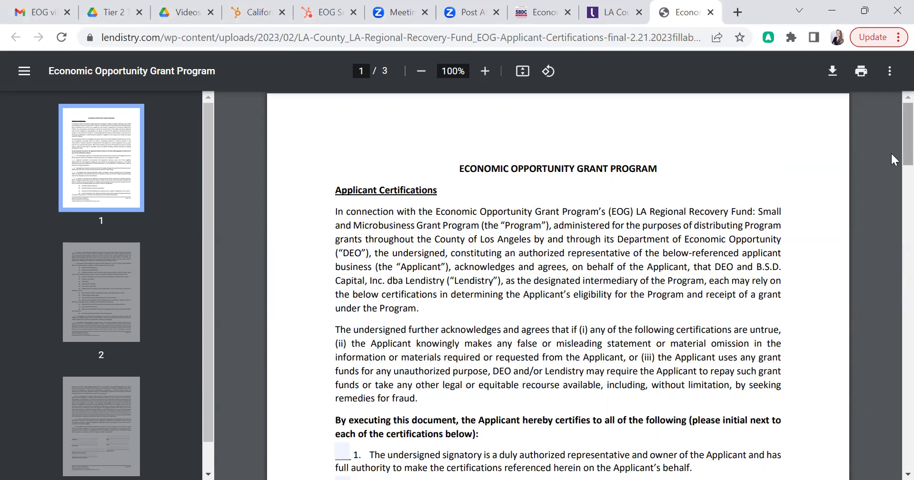
Scroll the PDF to page 3's Signature, Print Name, Title, EIN/SSN/ITIN and business fields.
{"action": "scroll", "coordinate": [891, 158], "scroll_direction": "down", "scroll_amount": 12}
{"action": "scroll", "coordinate": [892, 455], "scroll_direction": "down", "scroll_amount": 19}
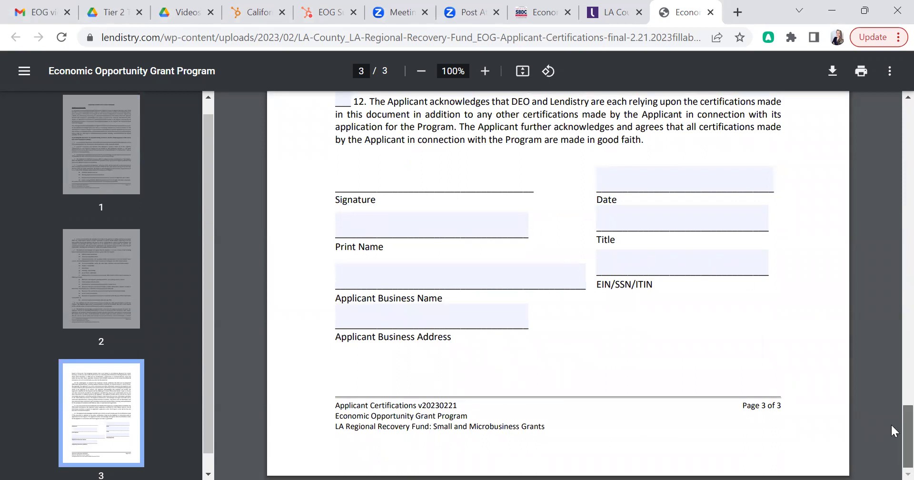
{"action": "scroll", "coordinate": [890, 419], "scroll_direction": "up", "scroll_amount": 2}
{"action": "scroll", "coordinate": [890, 386], "scroll_direction": "up", "scroll_amount": 2}
{"action": "scroll", "coordinate": [871, 254], "scroll_direction": "up", "scroll_amount": 10}
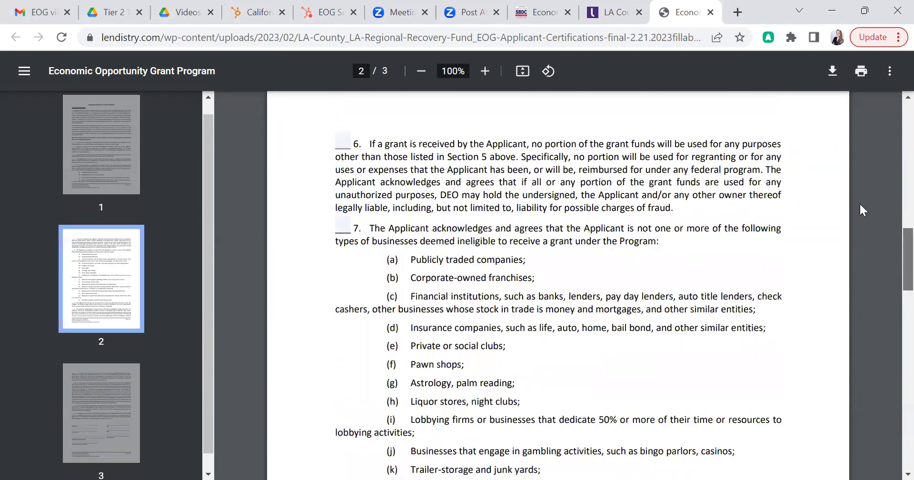
{"action": "scroll", "coordinate": [858, 164], "scroll_direction": "up", "scroll_amount": 10}
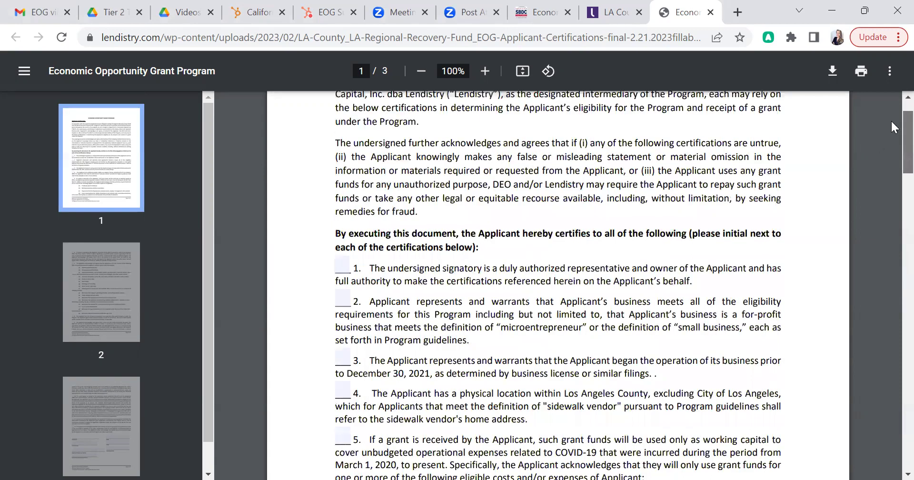
{"action": "scroll", "coordinate": [890, 121], "scroll_direction": "up", "scroll_amount": 3}
{"action": "scroll", "coordinate": [890, 143], "scroll_direction": "down", "scroll_amount": 5}
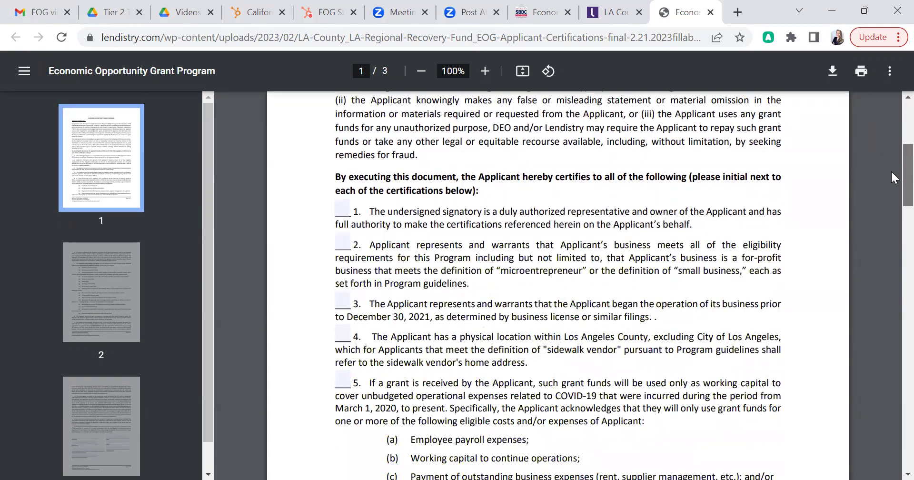
{"action": "scroll", "coordinate": [890, 178], "scroll_direction": "down", "scroll_amount": 1}
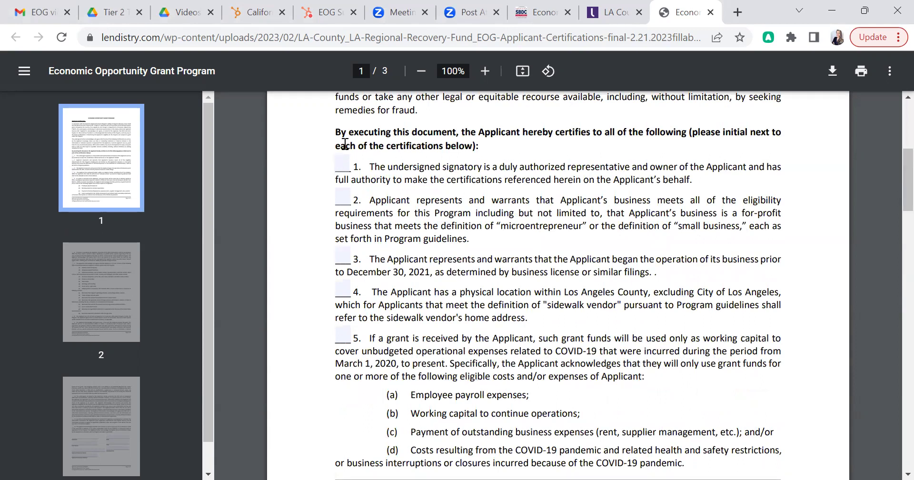
{"action": "scroll", "coordinate": [890, 185], "scroll_direction": "down", "scroll_amount": 20}
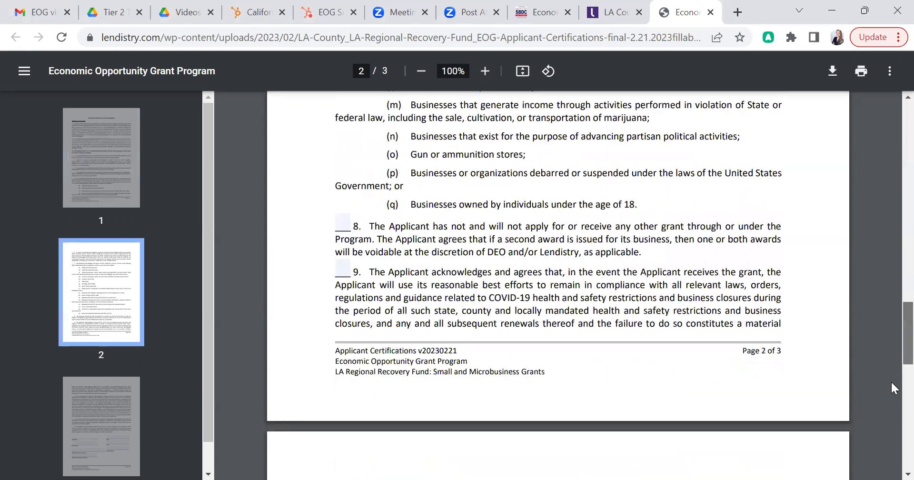
{"action": "scroll", "coordinate": [892, 412], "scroll_direction": "down", "scroll_amount": 8}
{"action": "scroll", "coordinate": [470, 378], "scroll_direction": "down", "scroll_amount": 3}
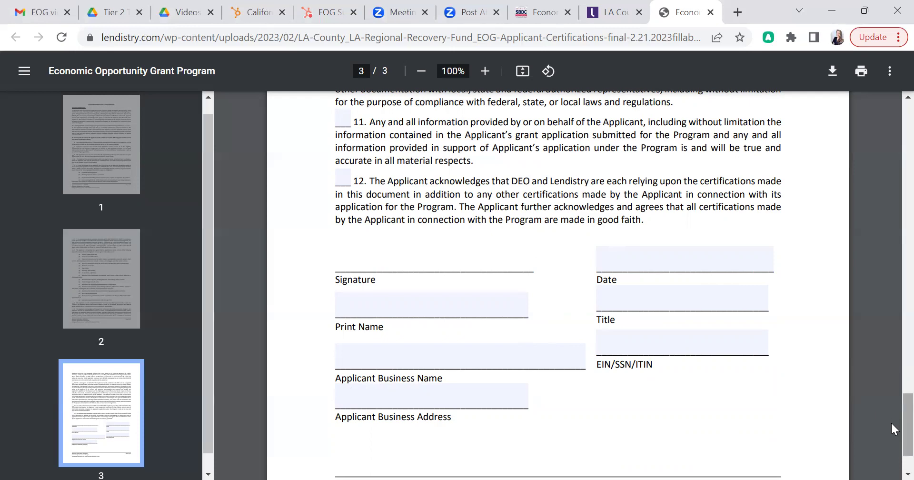
{"action": "scroll", "coordinate": [892, 409], "scroll_direction": "up", "scroll_amount": 3}
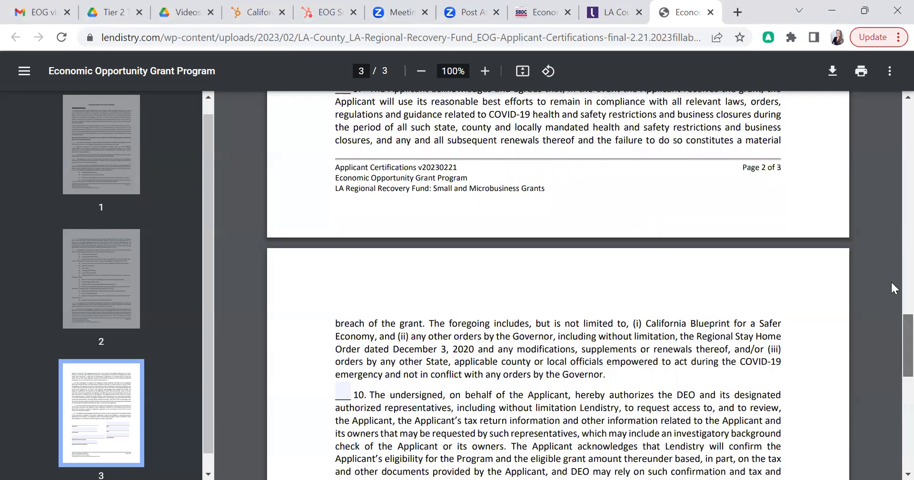
{"action": "scroll", "coordinate": [892, 358], "scroll_direction": "down", "scroll_amount": 8}
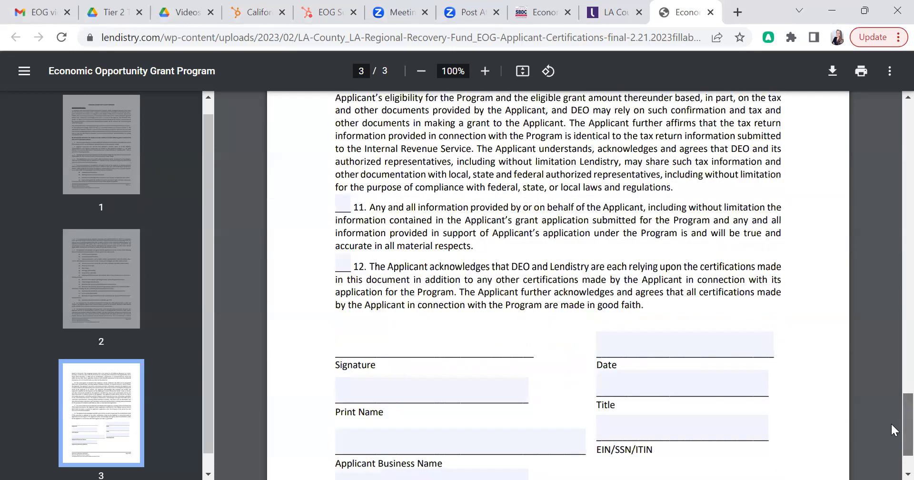
{"action": "scroll", "coordinate": [892, 425], "scroll_direction": "down", "scroll_amount": 2}
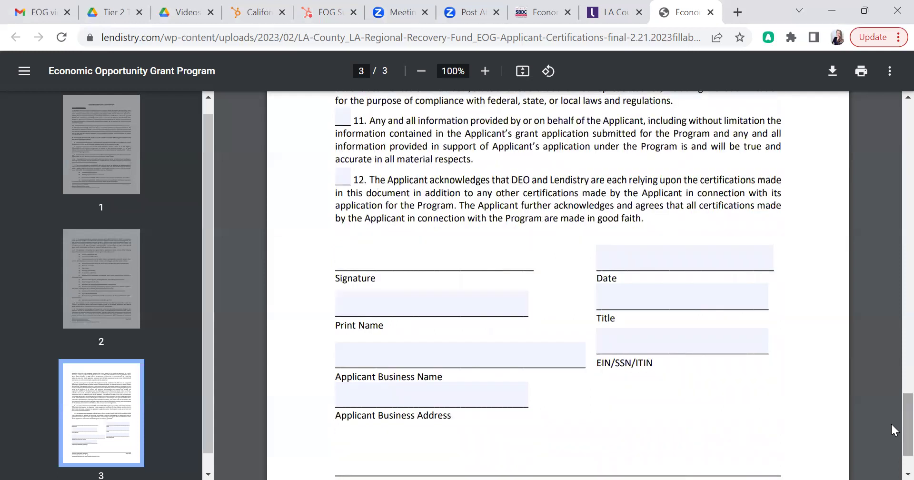